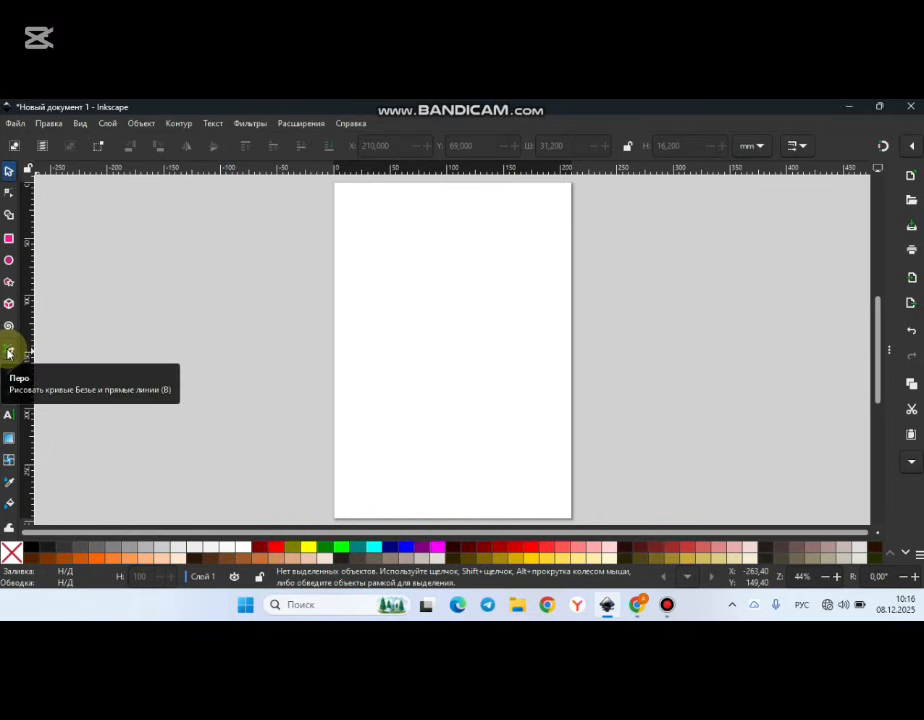
- Return from the PDF textbook to the Inkscape drawing 1.svg and set the Pen tool to BSpline path mode
left_click(9, 352)
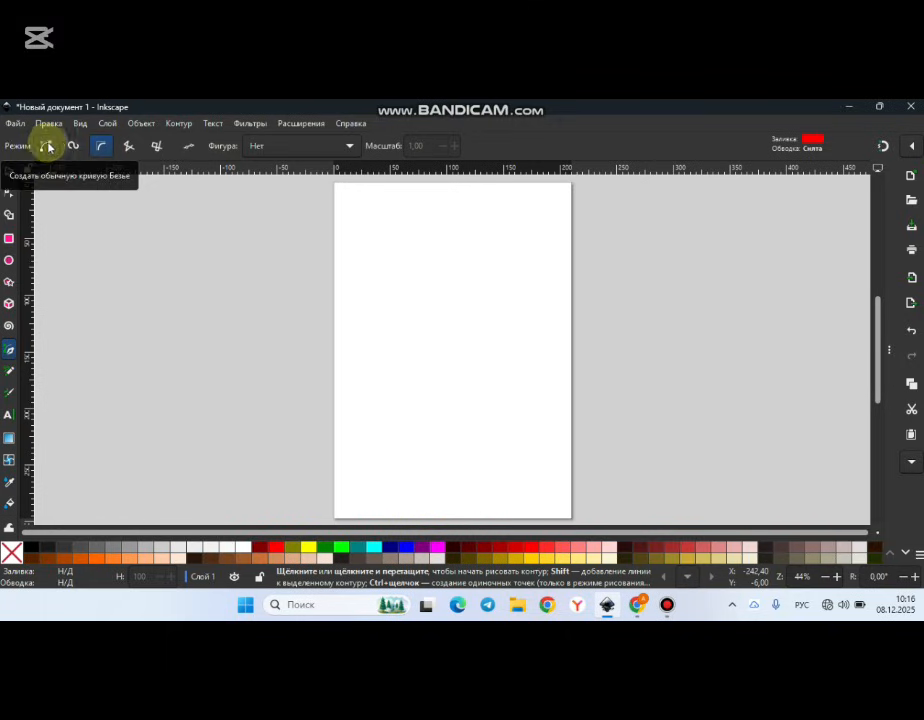
left_click(104, 148)
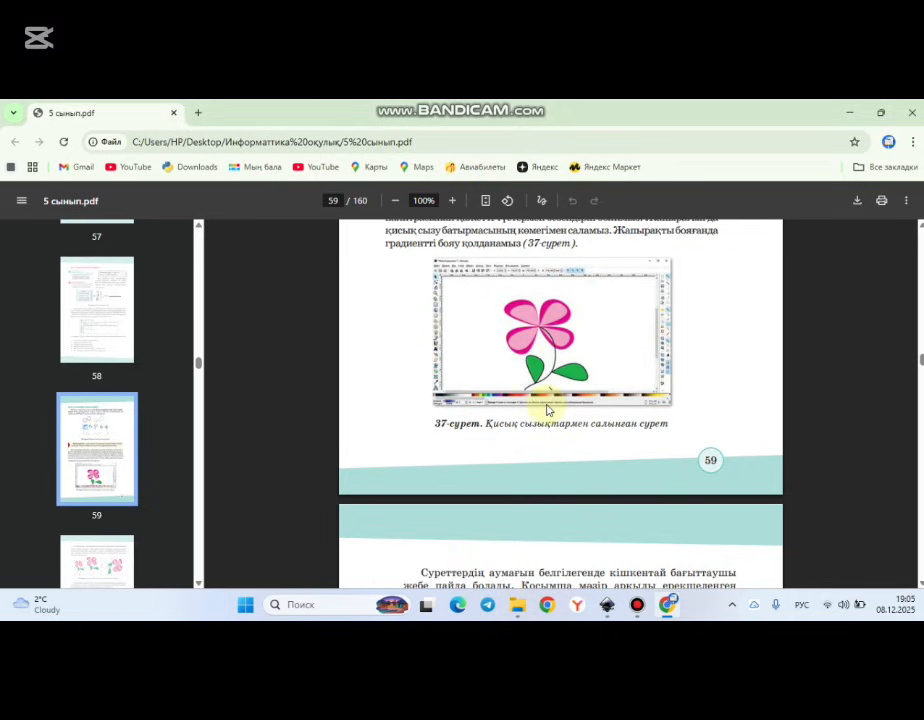
mouse_move(666, 604)
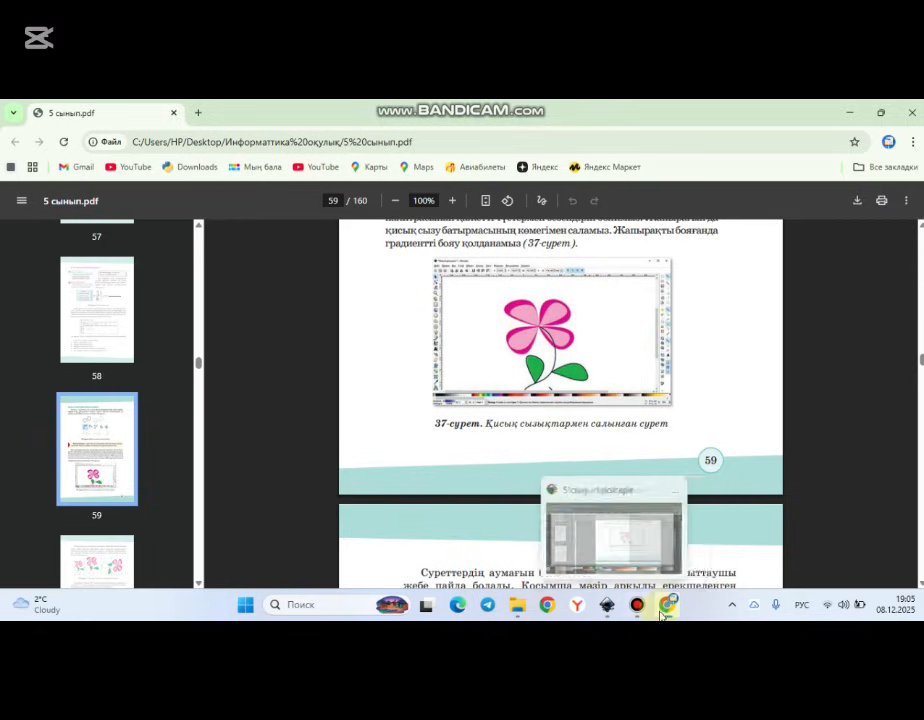
left_click(607, 604)
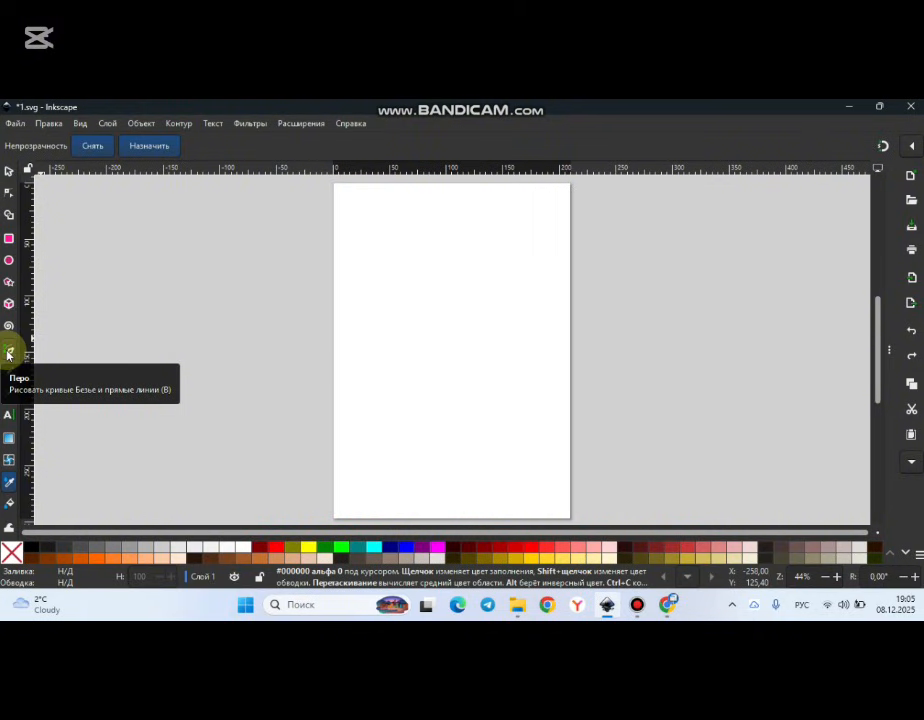
left_click(8, 351)
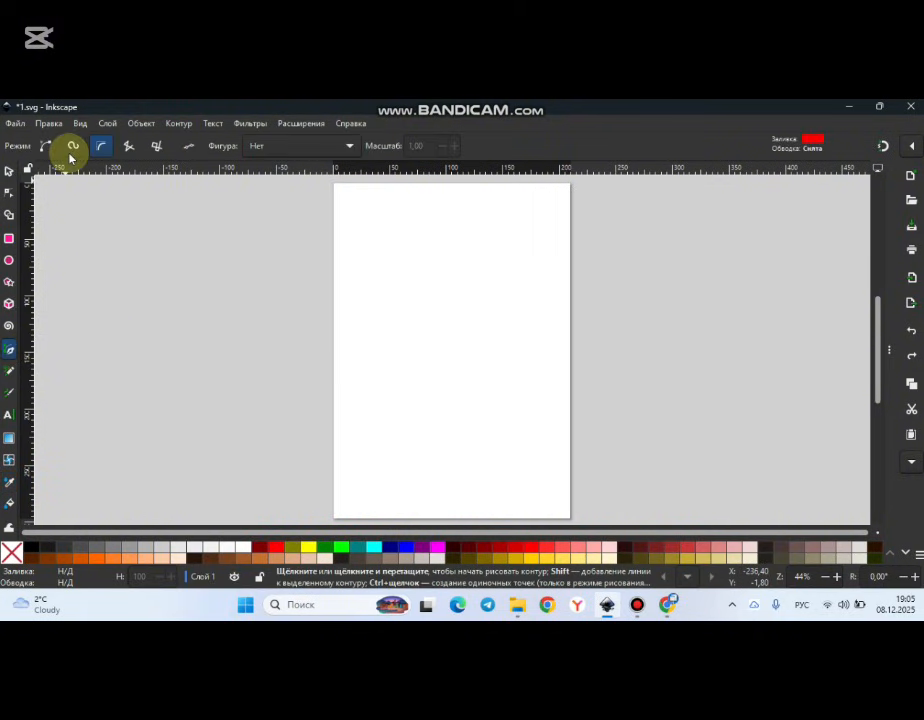
left_click(101, 146)
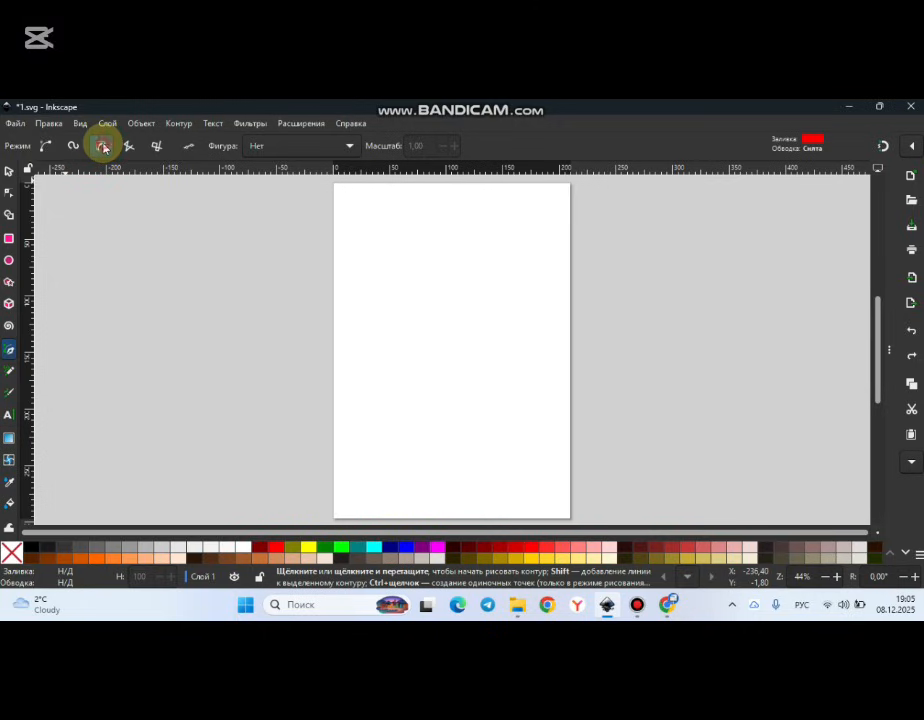
- Draw a closed red teardrop petal about 54 mm wide and 62 mm high on the page, with its point at the lower left
left_click(388, 348)
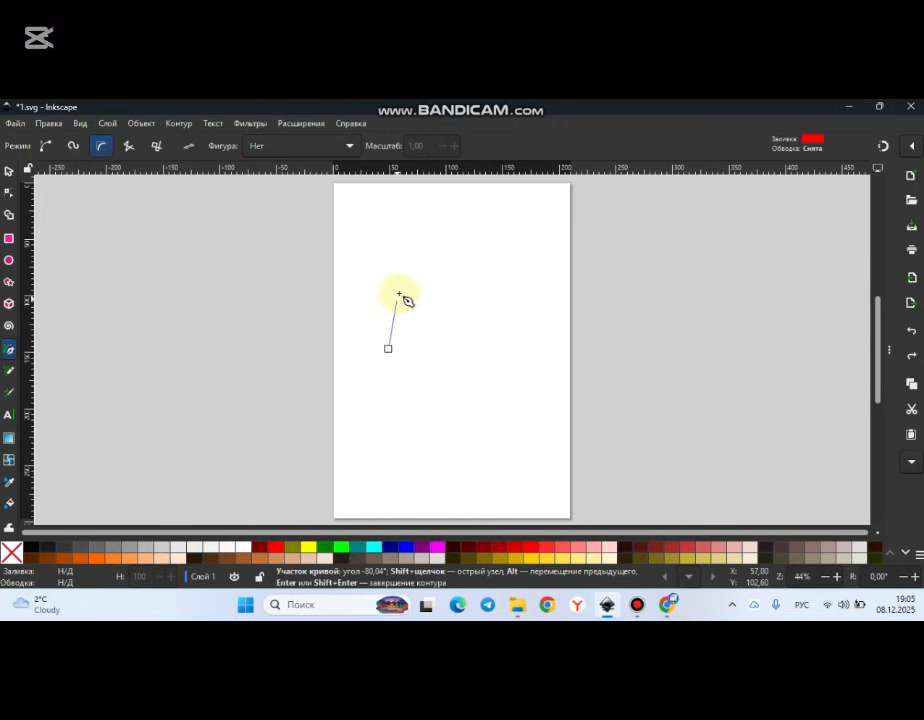
left_click_drag(402, 277, 442, 279)
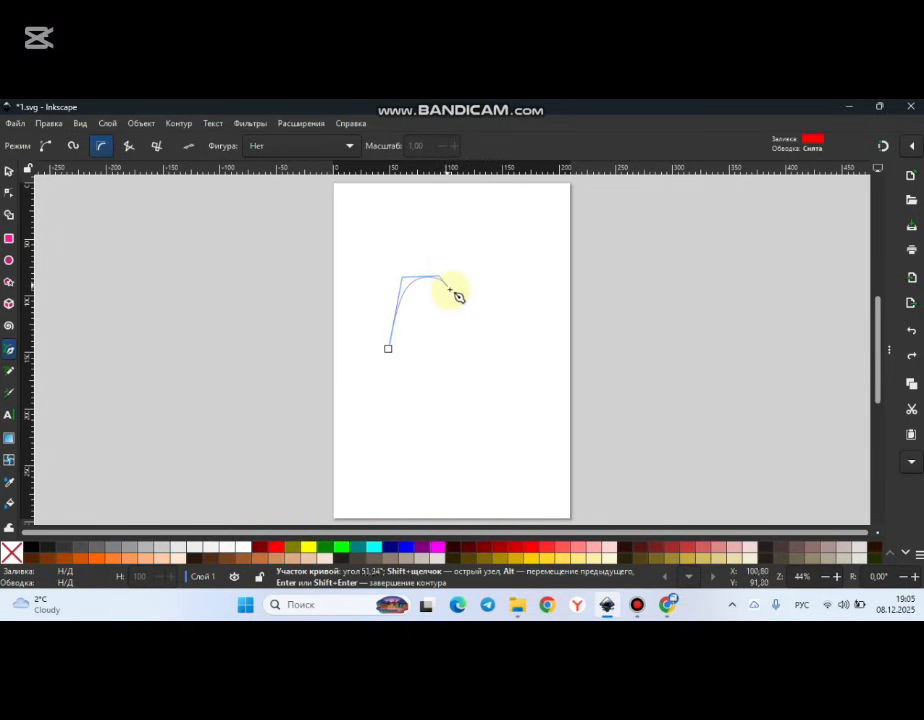
left_click(454, 297)
left_click(455, 314)
left_click(442, 324)
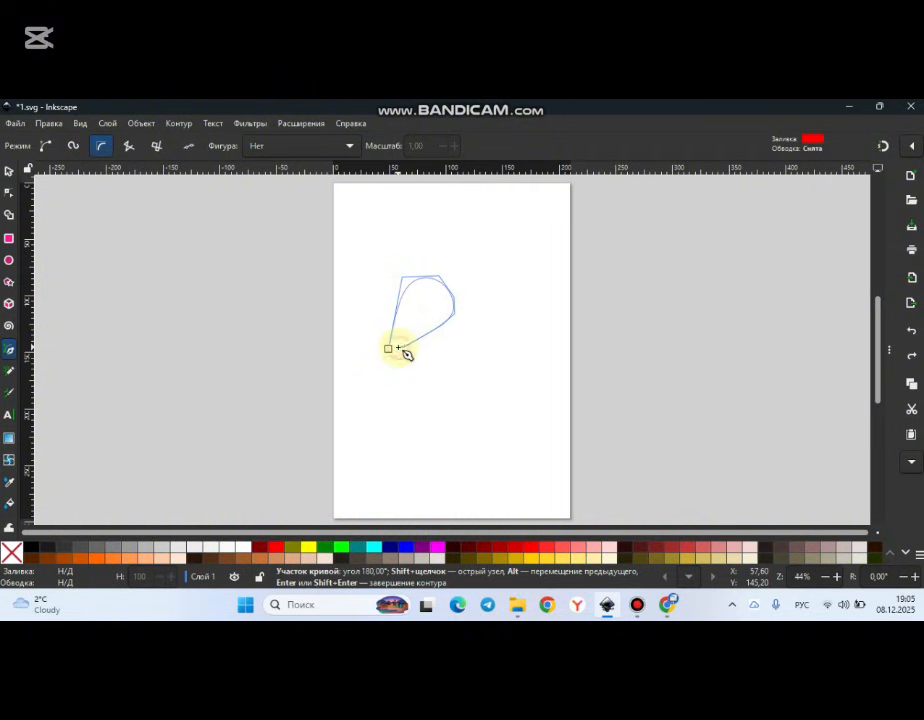
left_click(398, 352)
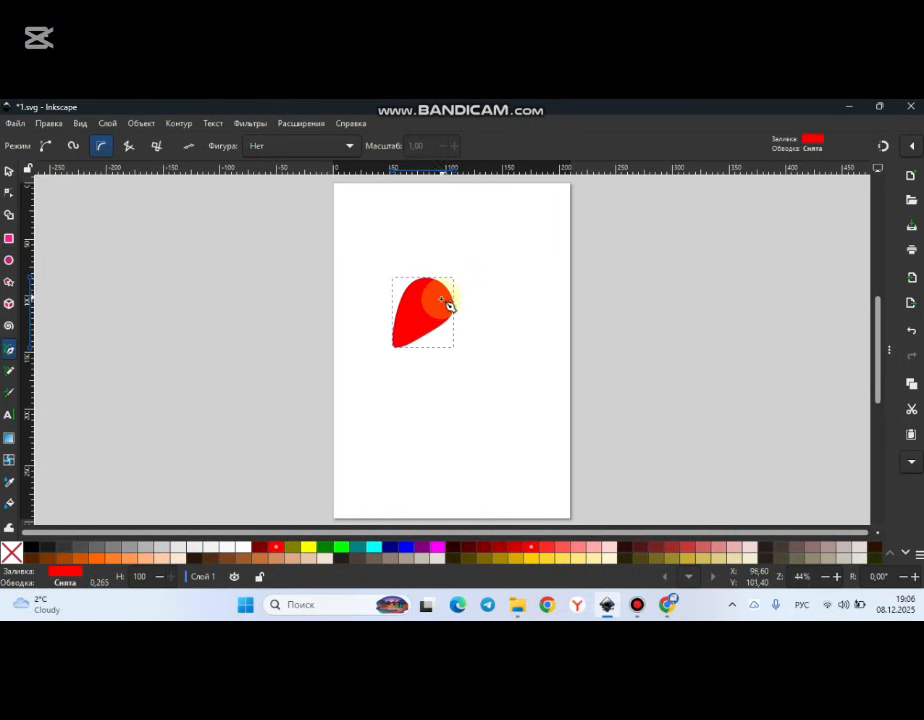
- Copy the red petal, paste one copy and place it beside the original on the right half of the page
left_click(9, 171)
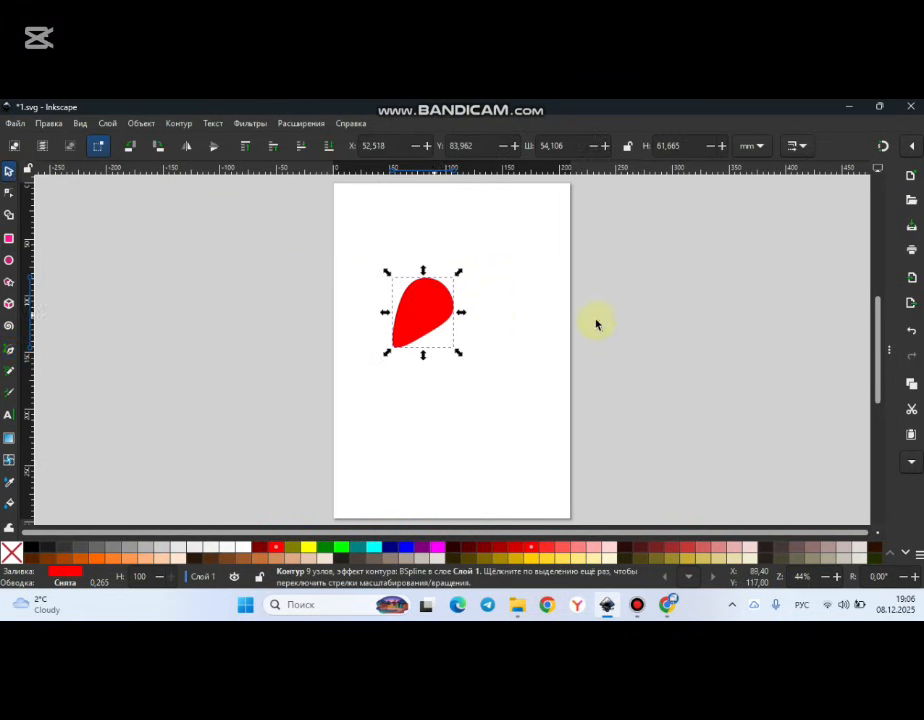
right_click(417, 307)
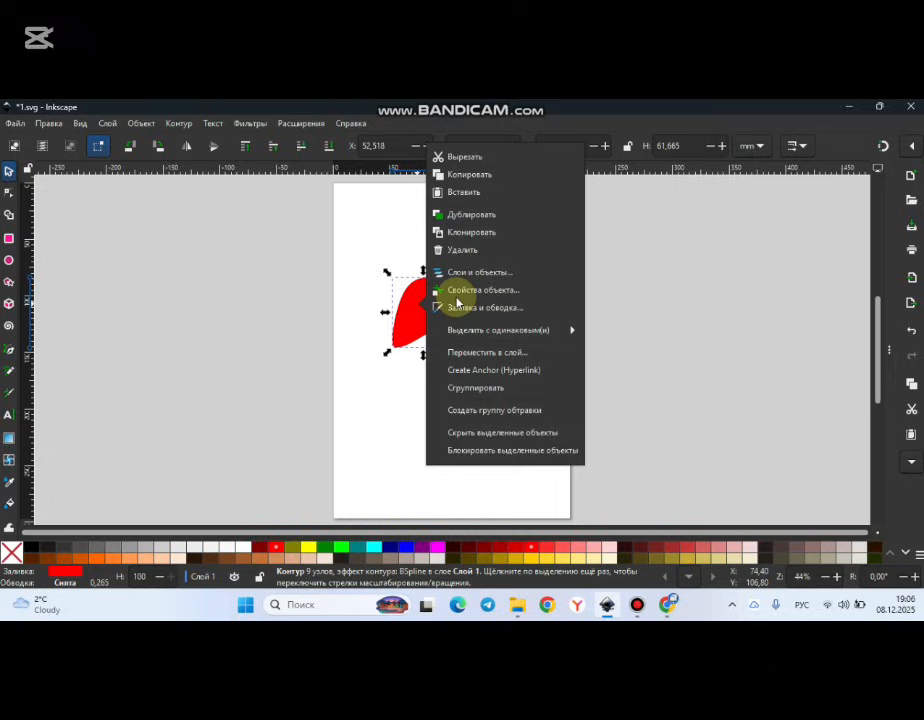
left_click(458, 174)
right_click(485, 388)
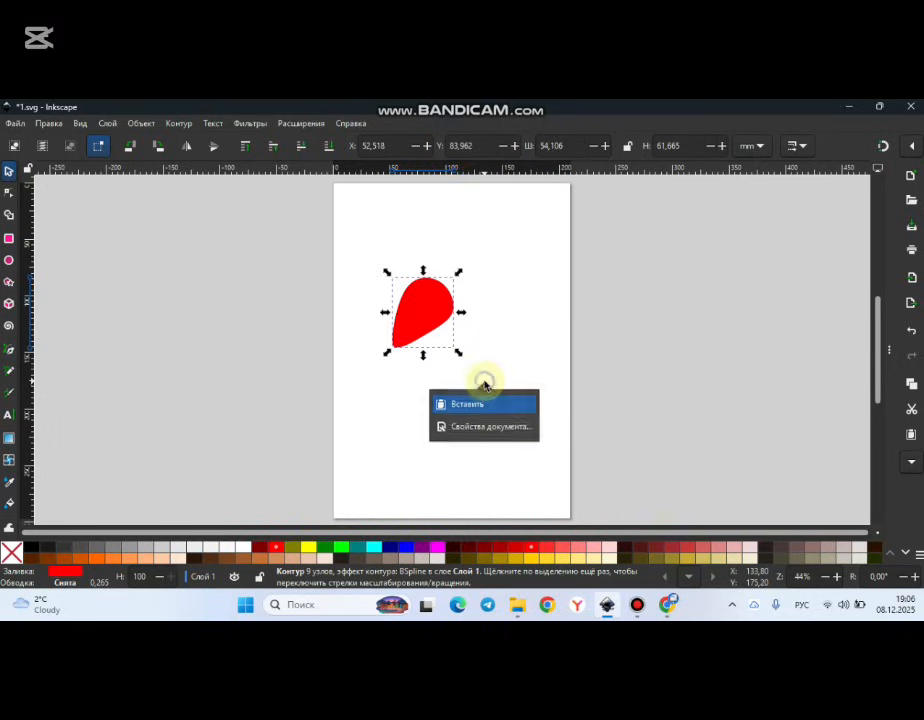
left_click(485, 407)
left_click_drag(468, 354, 547, 336)
- Paste two more petal copies and place them side by side below the first two petals
right_click(433, 400)
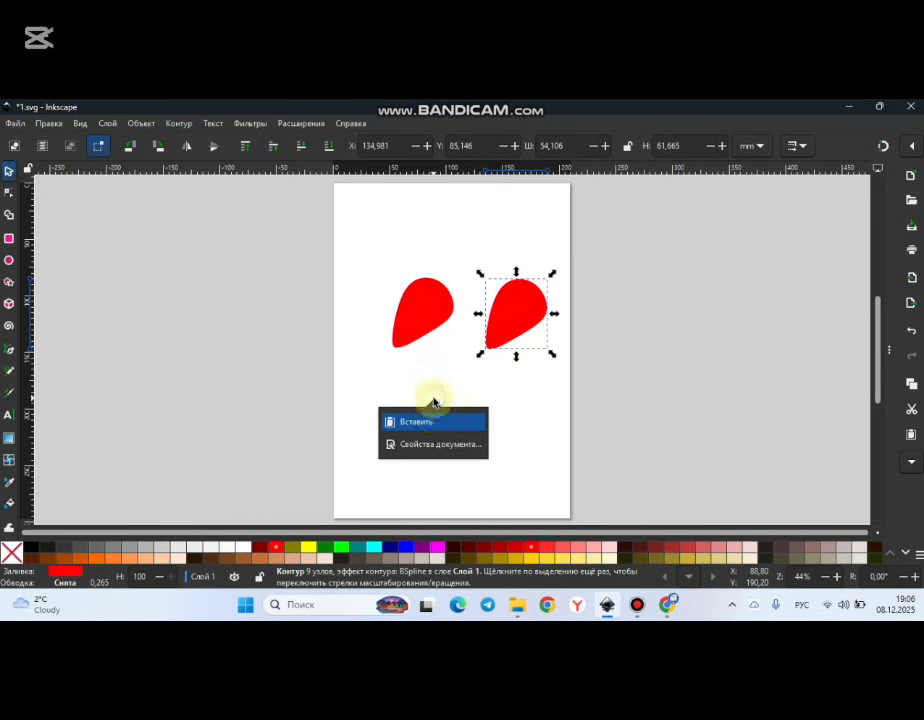
left_click(433, 422)
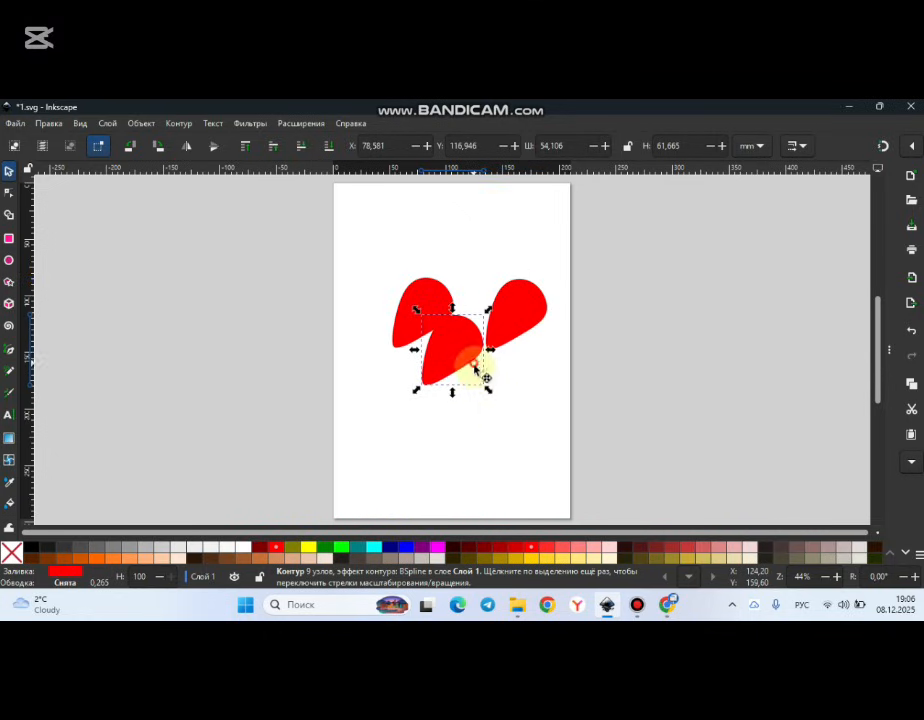
left_click_drag(478, 369, 505, 419)
right_click(400, 390)
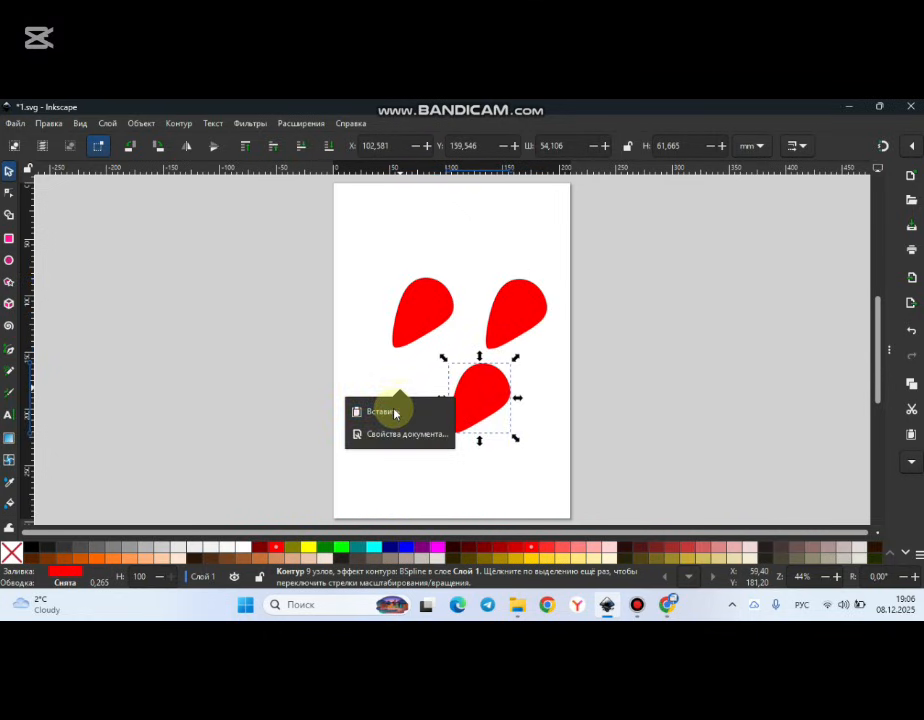
left_click(398, 406)
left_click_drag(451, 353, 400, 378)
- Move the original petal near the page top and join a copy rotated 90° counter-clockwise to its tip as the upper-left petal
left_click_drag(425, 307, 465, 243)
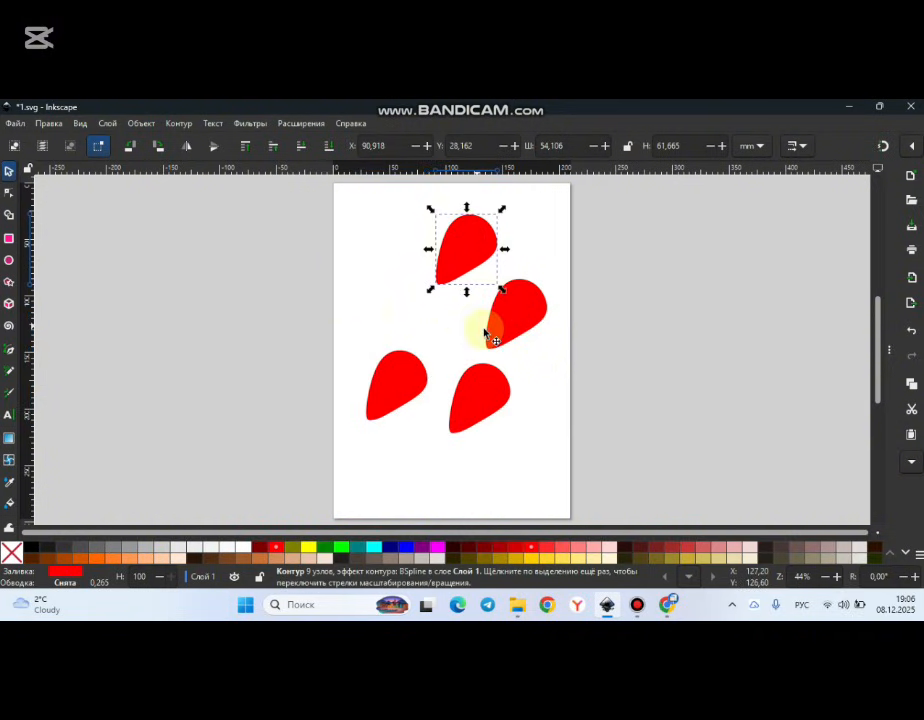
left_click(516, 313)
left_click_drag(516, 313, 397, 294)
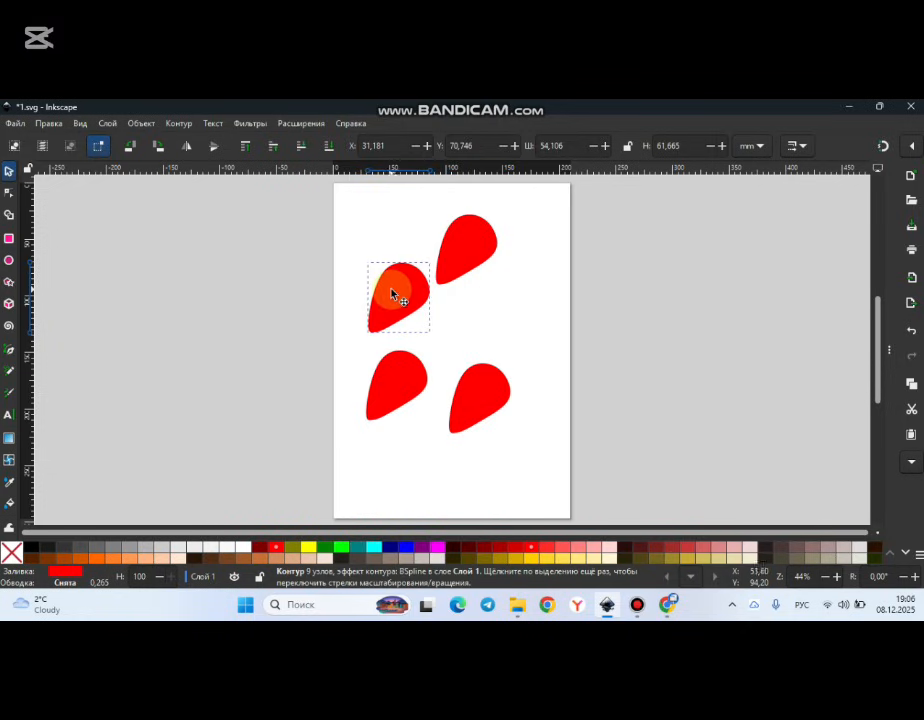
left_click(129, 146)
left_click_drag(406, 293, 410, 245)
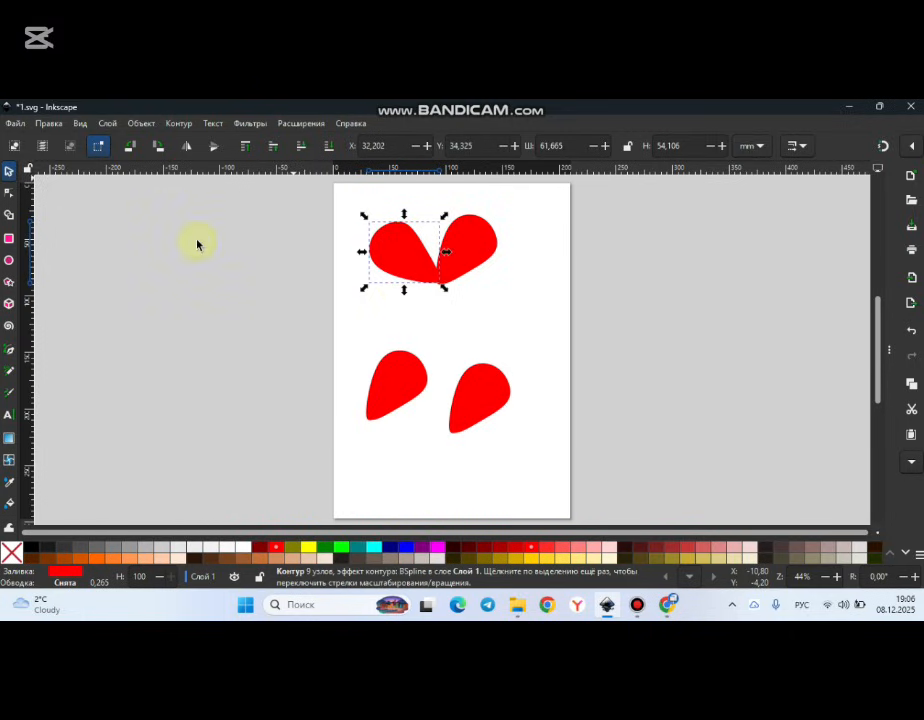
- Rotate the lower-left petal copy by 180° and place it as the flower's lower-left petal, its tip at the centre
left_click_drag(405, 385, 493, 306)
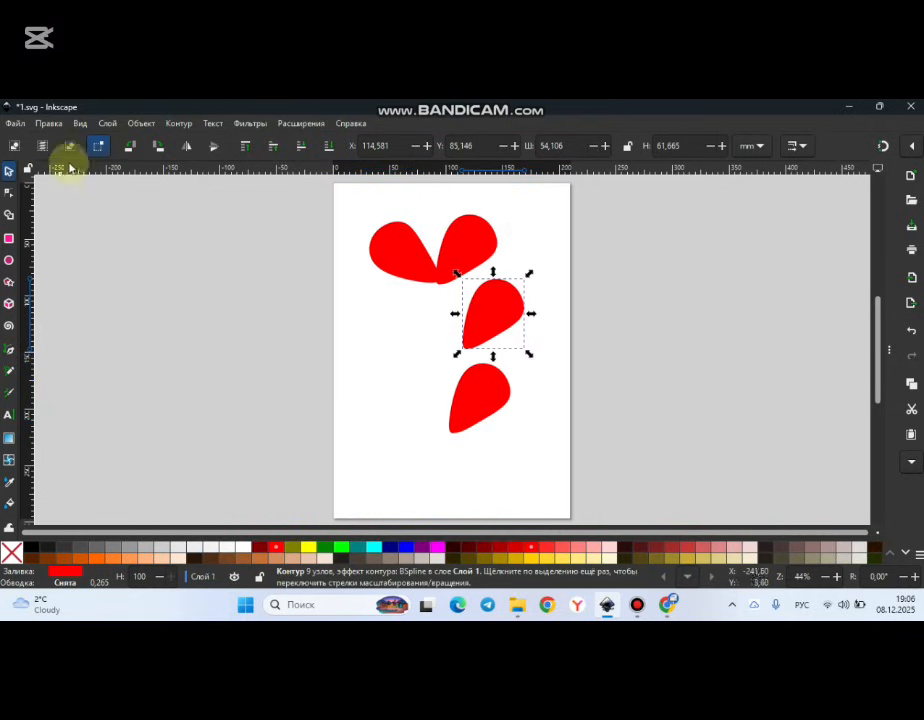
left_click(129, 146)
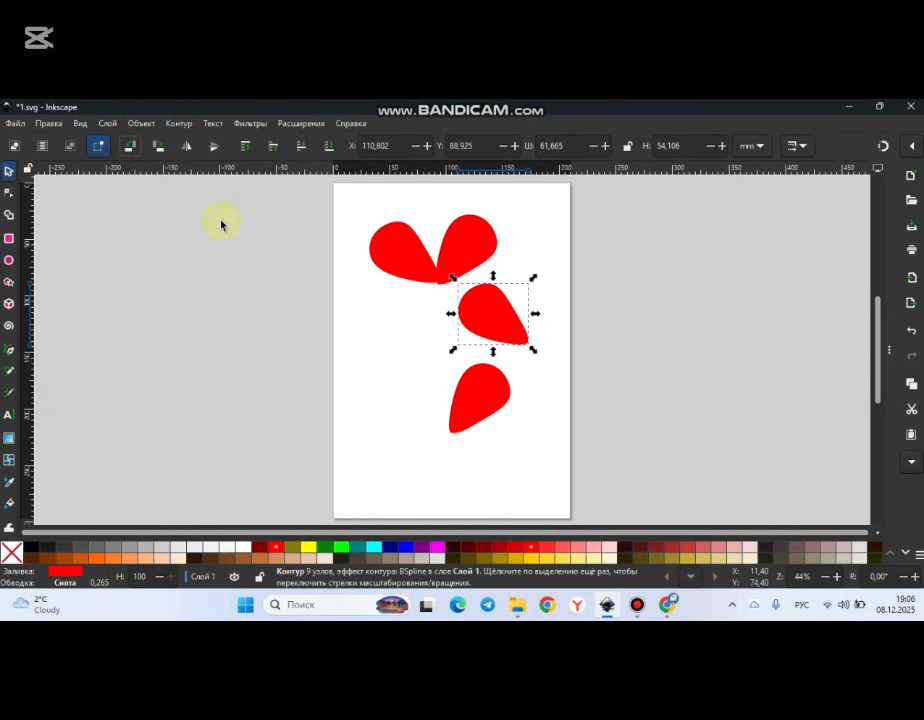
left_click(129, 146)
left_click_drag(488, 310, 409, 313)
- Rotate the remaining petal copy 270° counter-clockwise and place it as the flower's lower-right petal, its tip at the centre
left_click(478, 392)
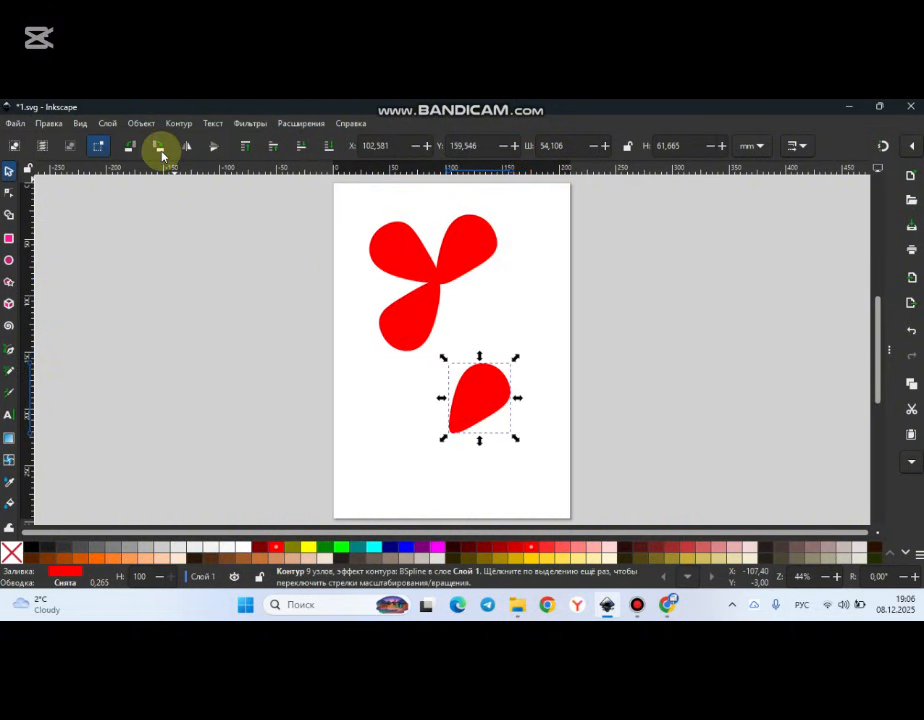
left_click(131, 147)
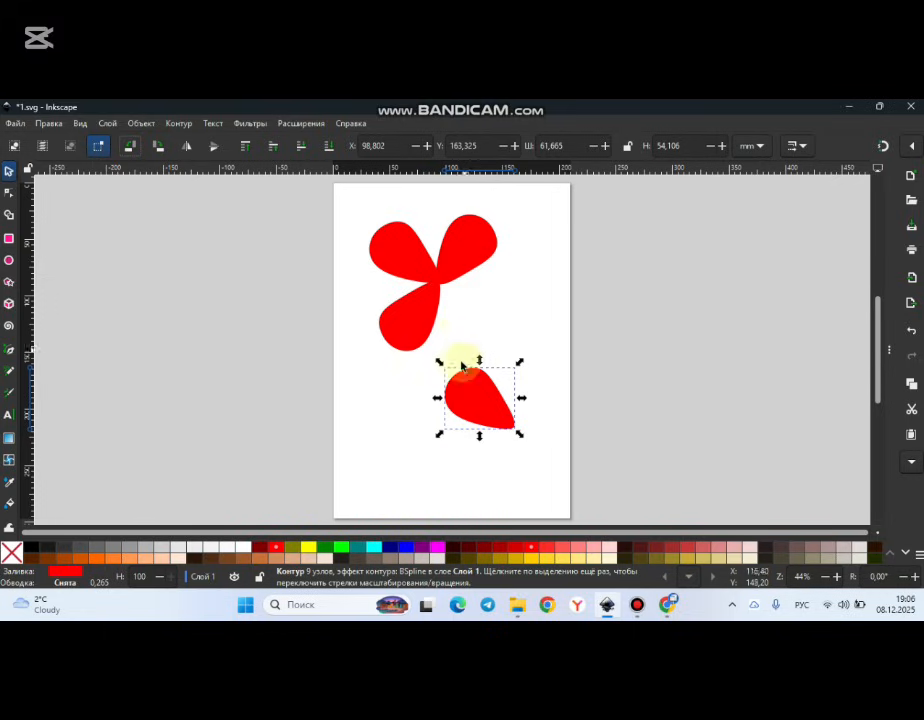
left_click(131, 147)
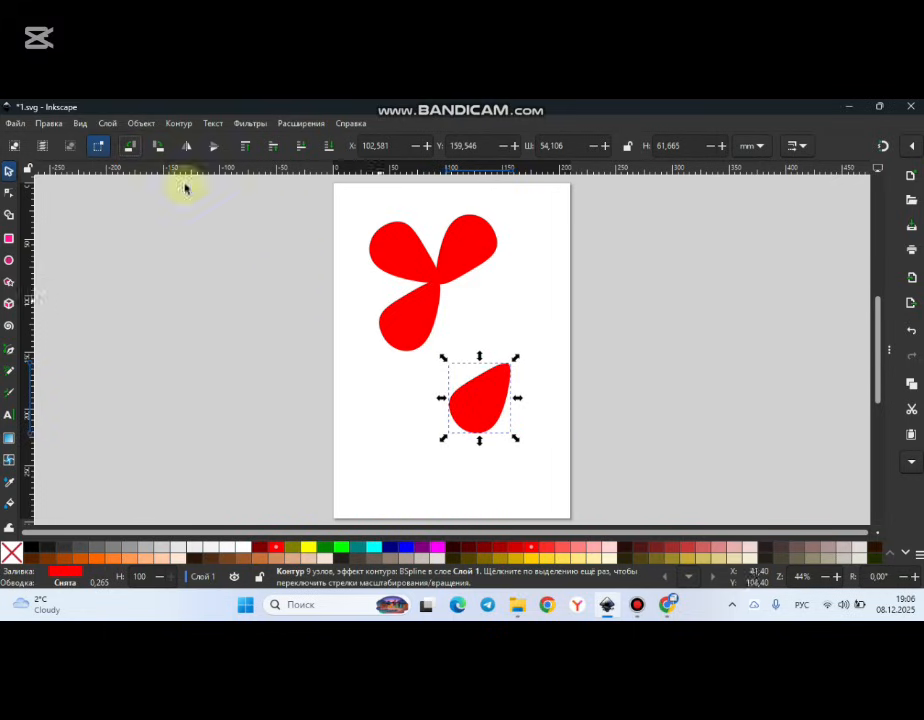
left_click(131, 147)
left_click_drag(475, 399, 473, 314)
left_click(458, 404)
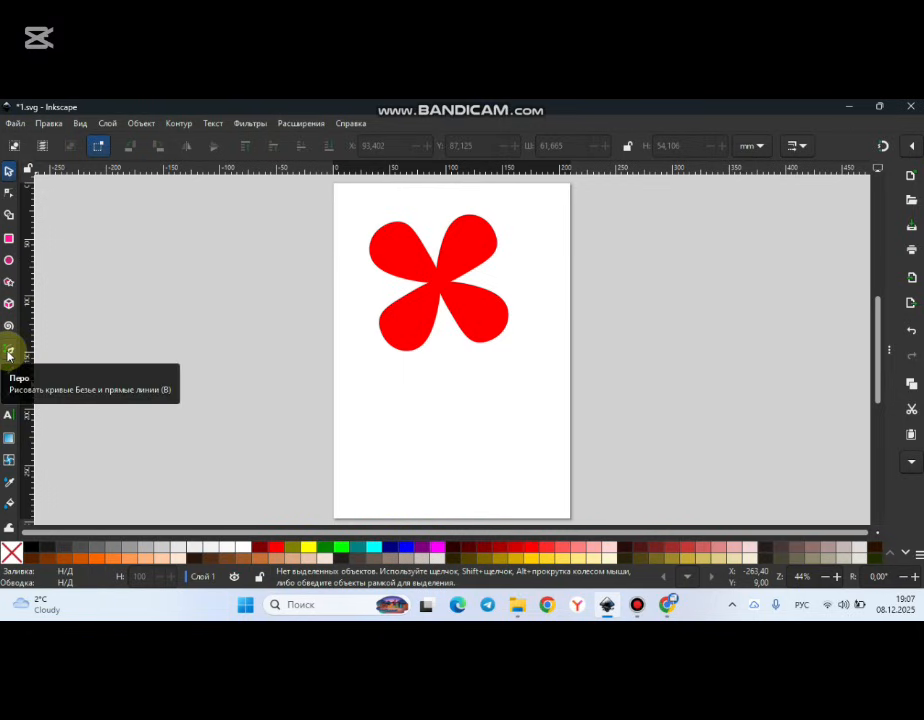
- Draw a thin, closed curved stem in BSpline mode from the flower's centre toward the page bottom, about 58 mm wide and 190 mm high
left_click(8, 353)
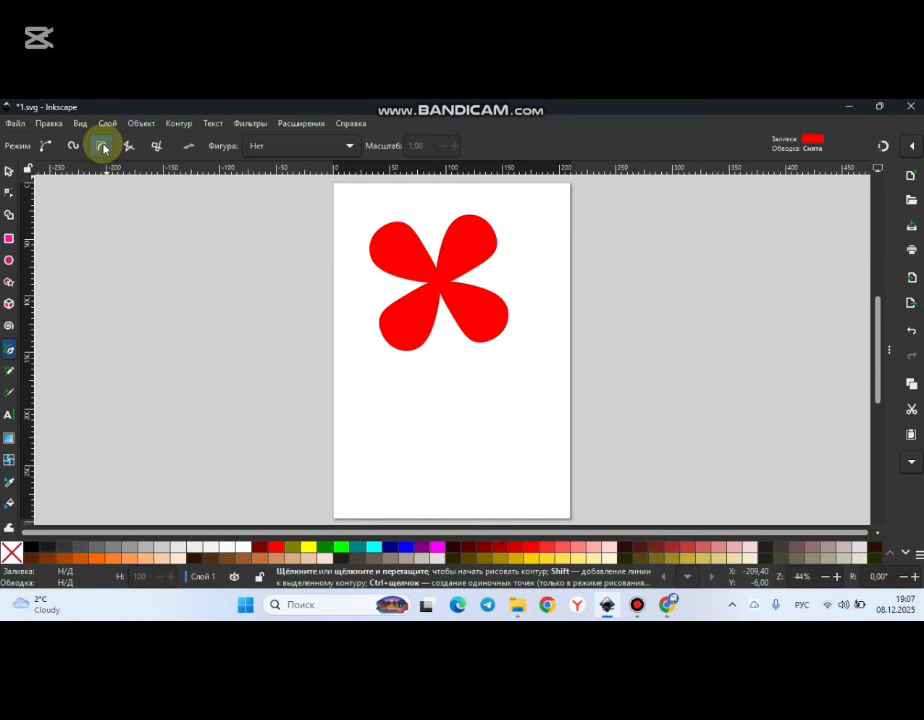
left_click(455, 281)
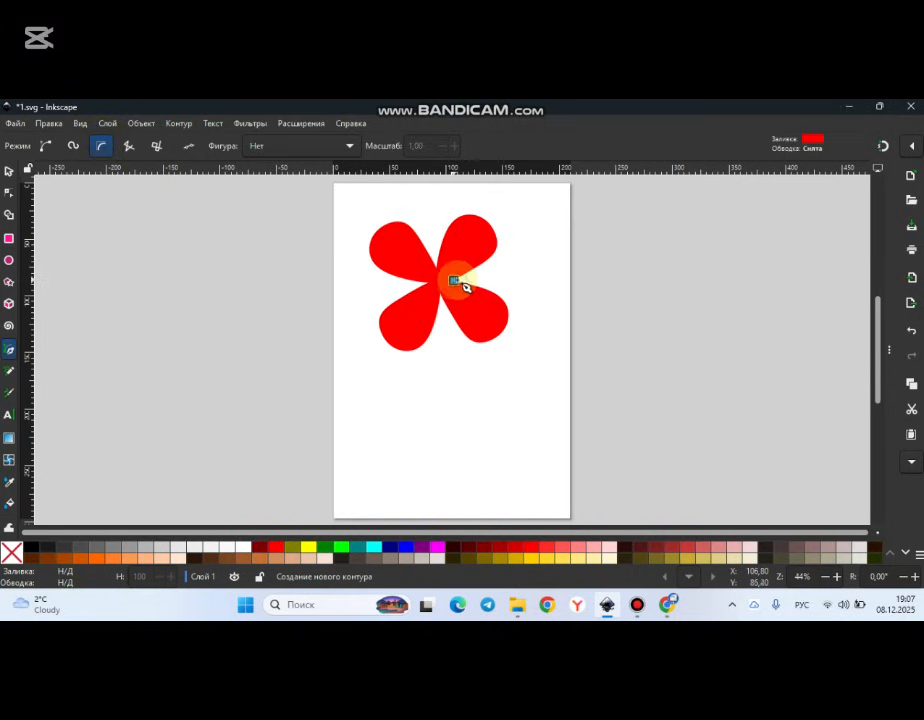
left_click(518, 278)
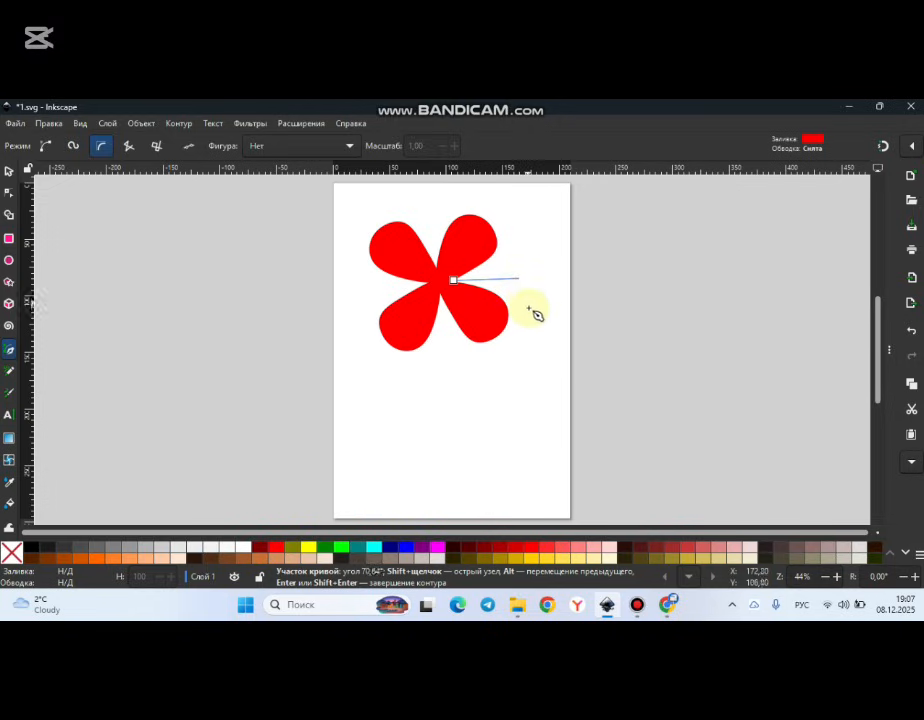
left_click(531, 319)
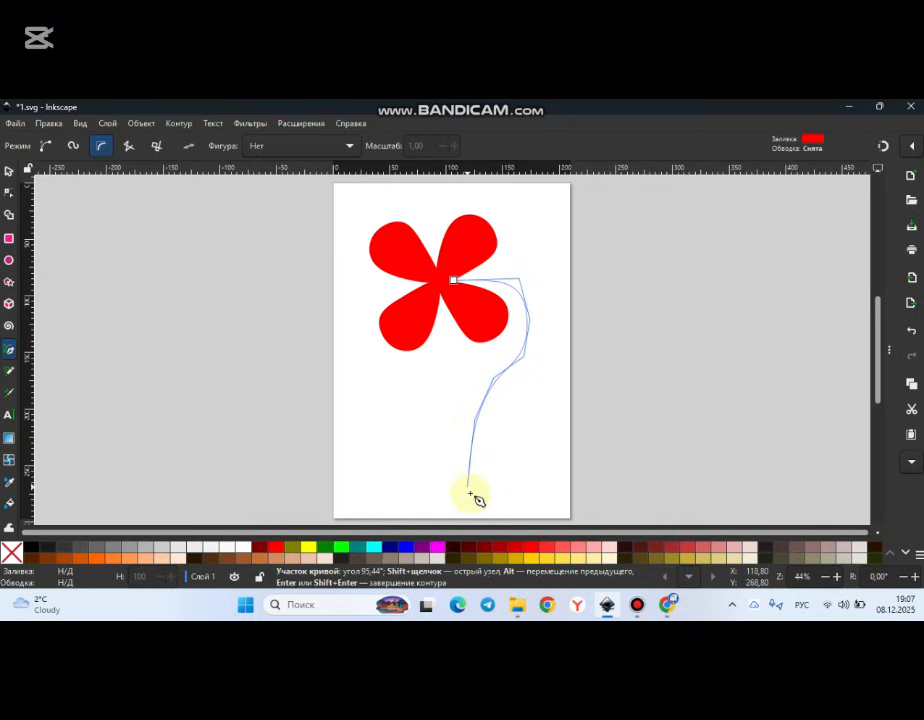
left_click_drag(471, 497, 600, 294)
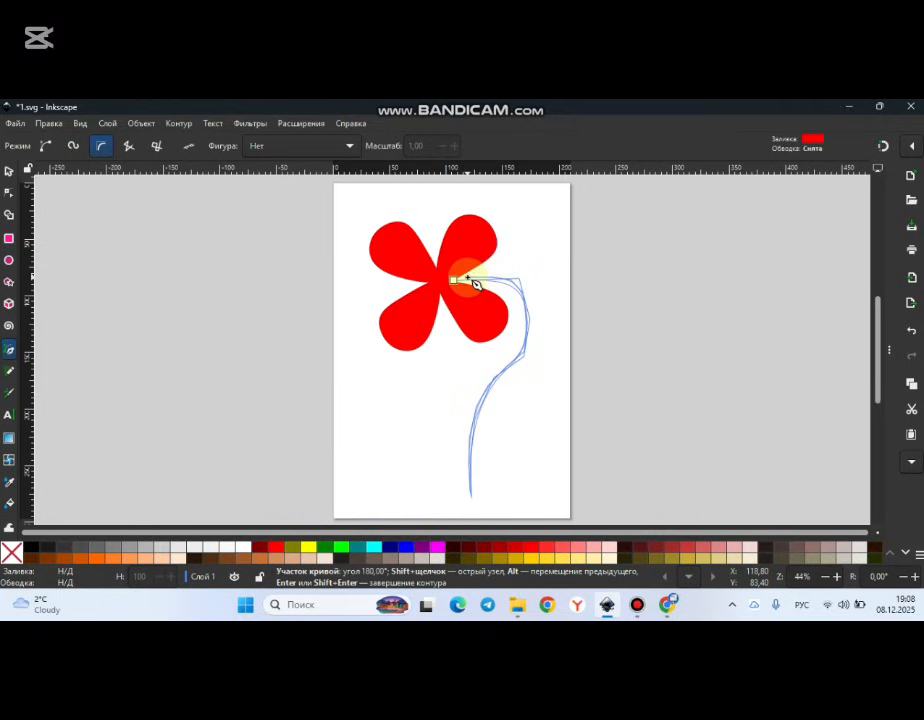
left_click(425, 297)
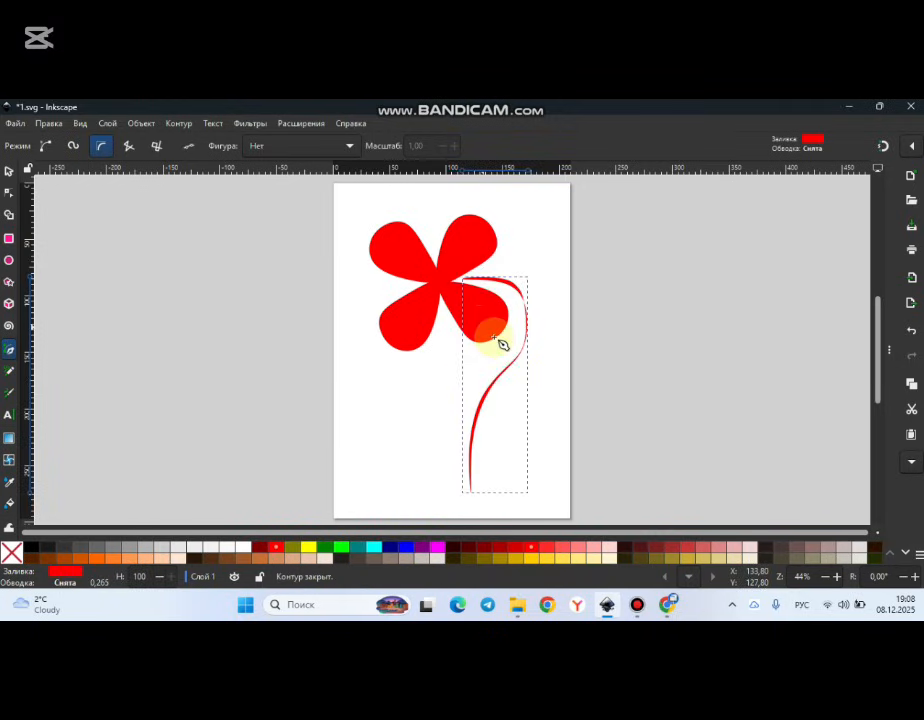
- Fill the stem with dark green and stretch it toward the flower's centre to about 67 × 188 mm
left_click(326, 551)
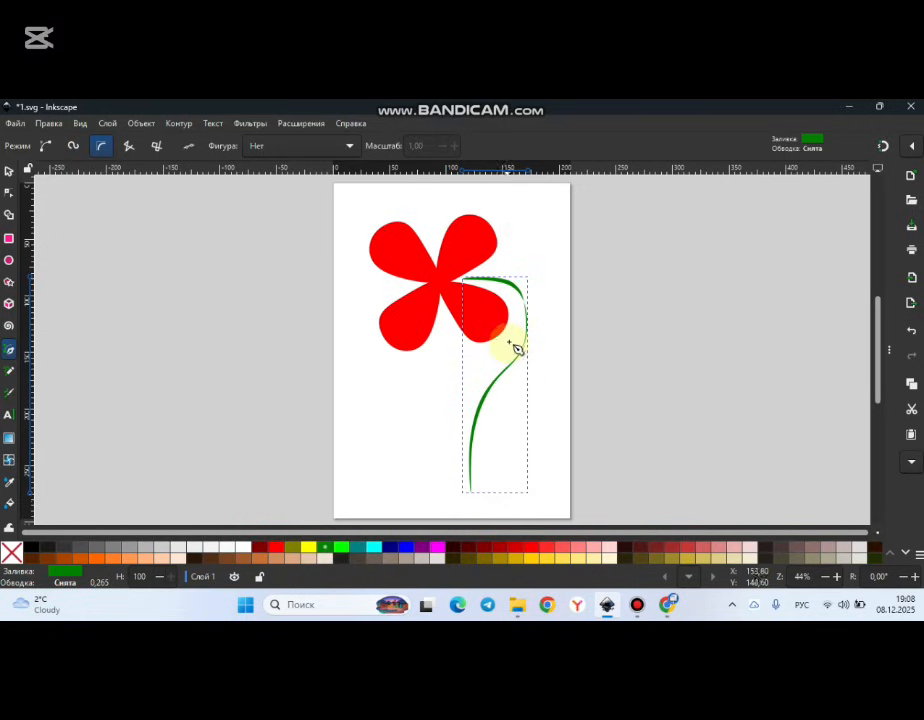
left_click(7, 172)
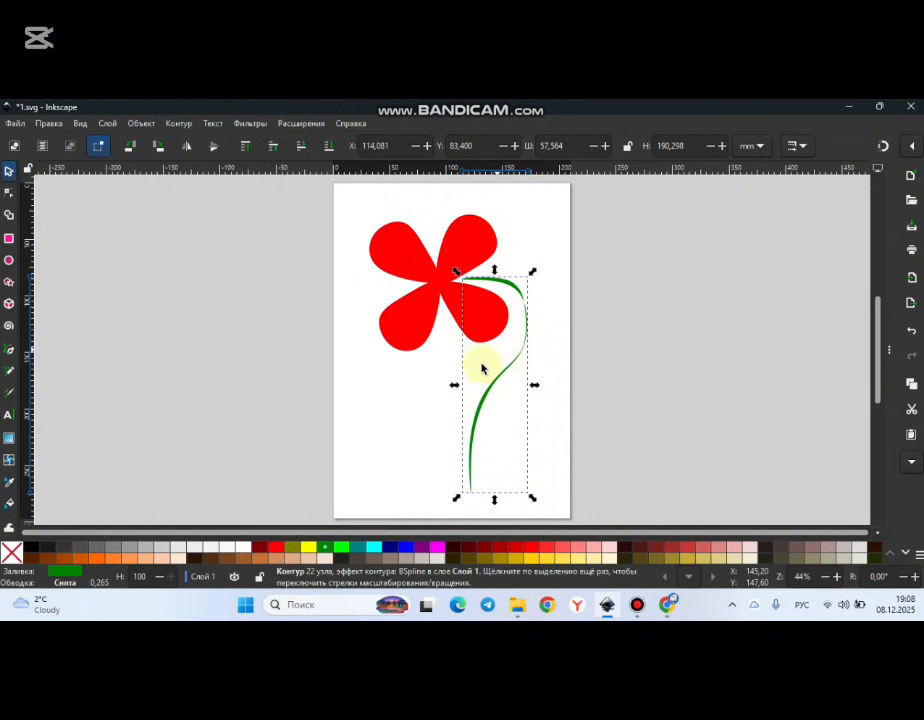
left_click_drag(456, 274, 445, 275)
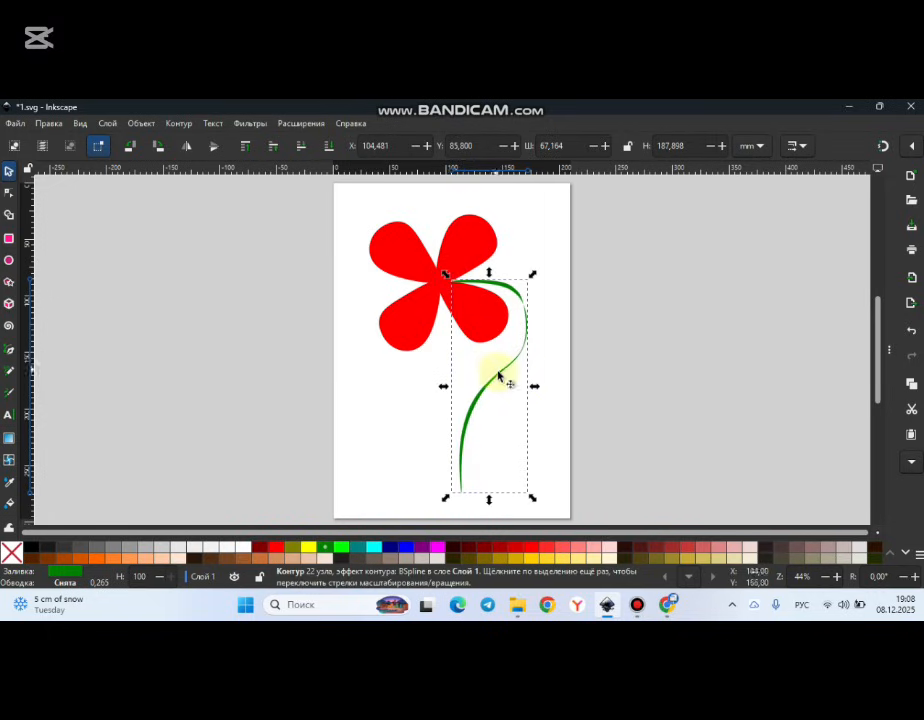
left_click(413, 437)
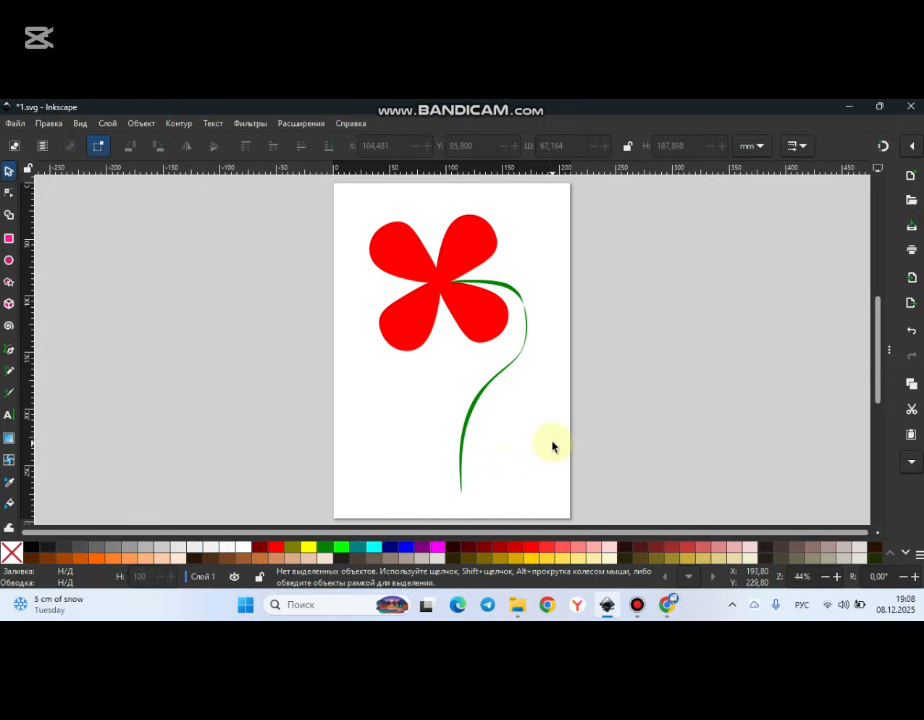
- Draw two pointed leaves on either side of the stem as one closed dark green BSpline path, about 86 × 77 mm overall
left_click(10, 350)
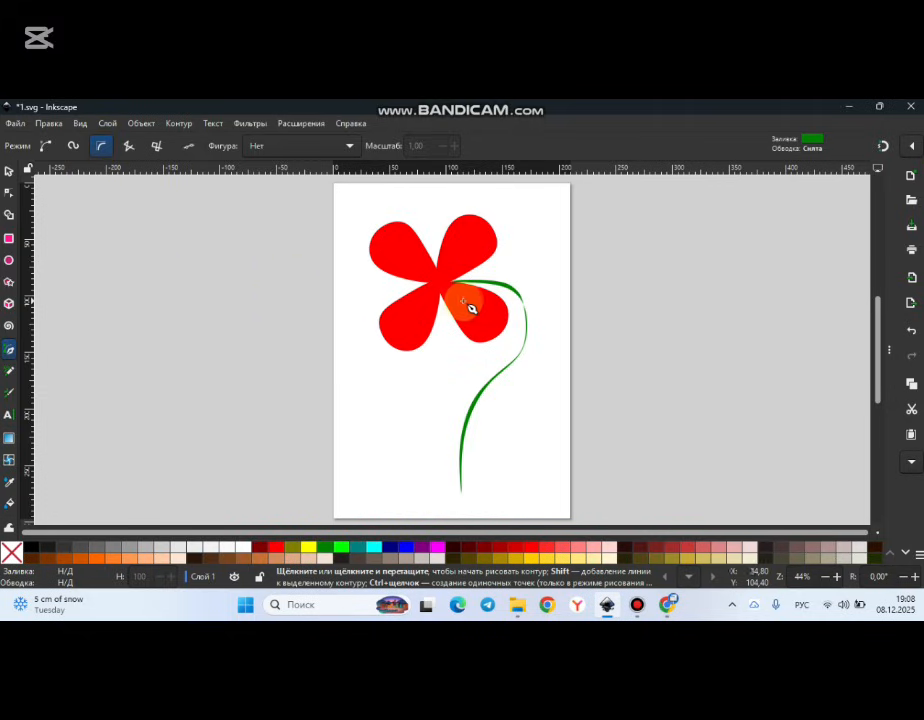
left_click(507, 368)
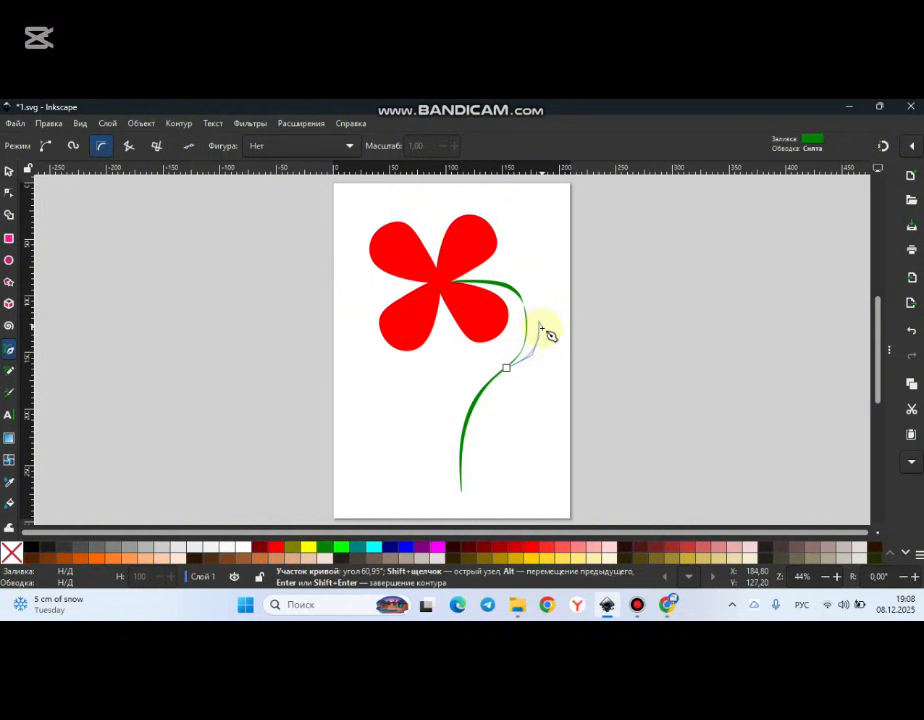
mouse_move(541, 326)
left_mouse_down()
mouse_move(558, 363)
mouse_move(553, 378)
mouse_move(489, 402)
mouse_move(501, 388)
mouse_move(488, 398)
mouse_move(478, 390)
mouse_move(489, 359)
mouse_move(471, 341)
left_mouse_up()
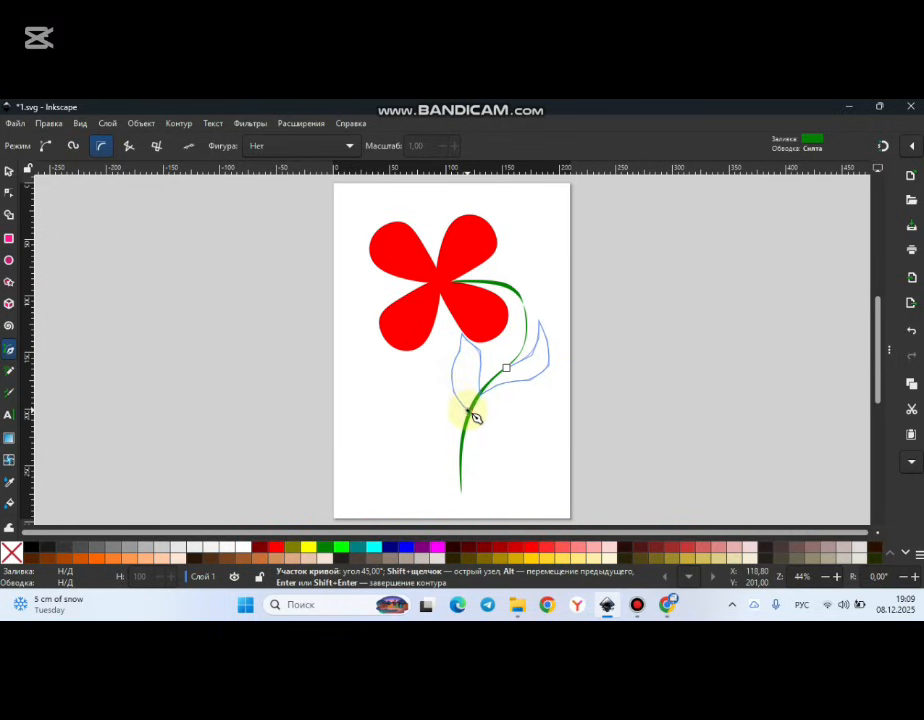
left_click(509, 372)
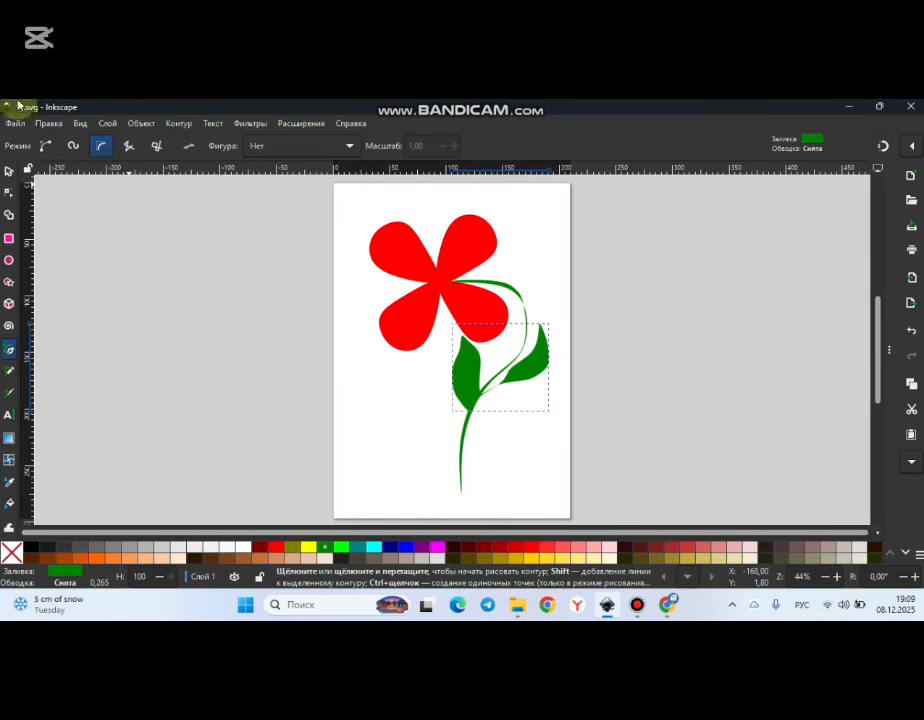
left_click(9, 172)
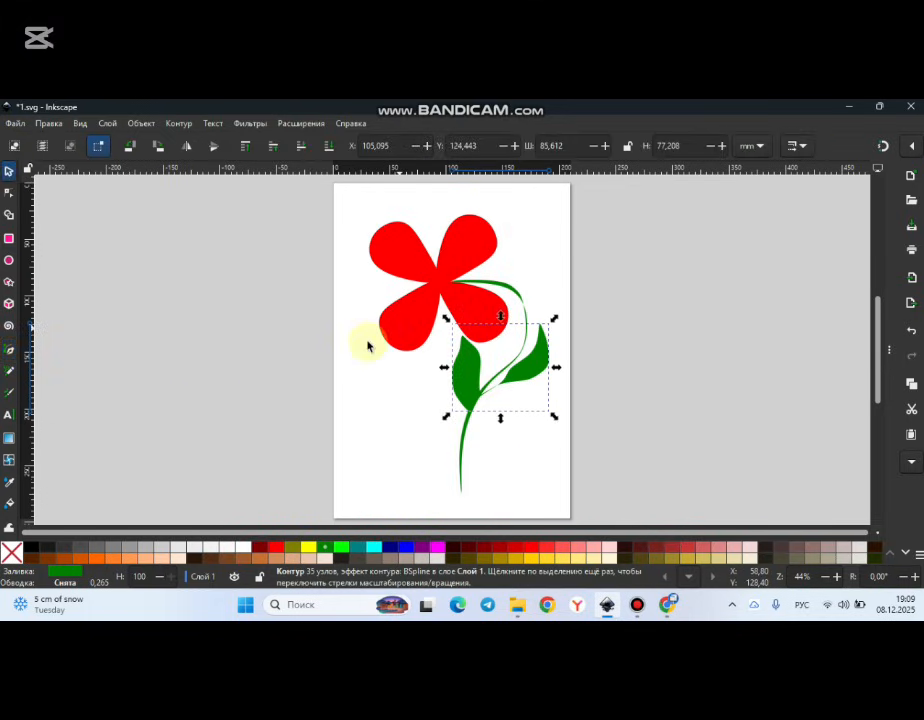
left_click(378, 400)
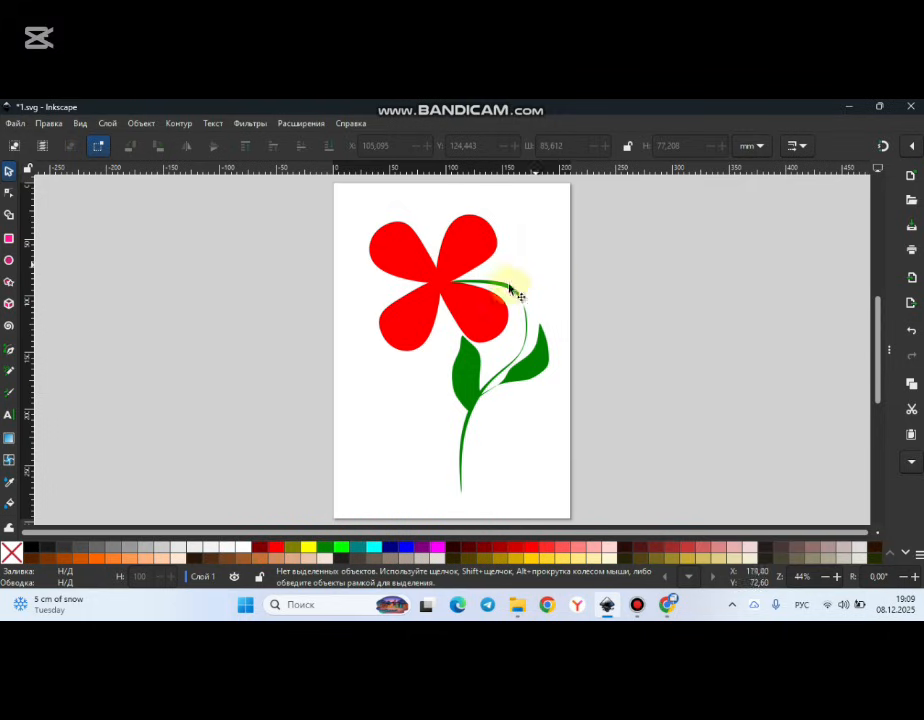
mouse_move(637, 607)
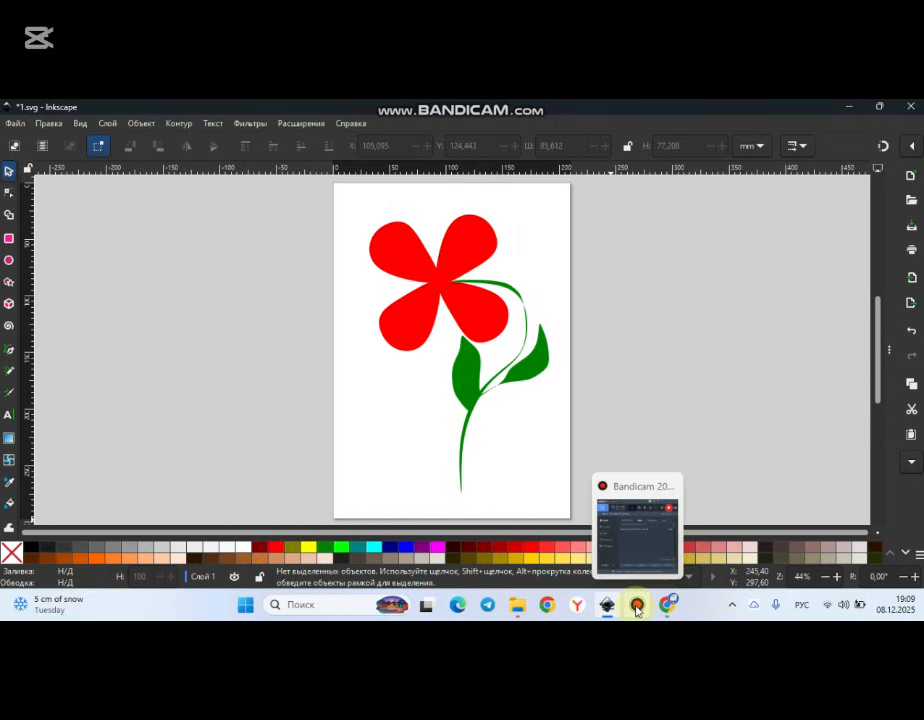